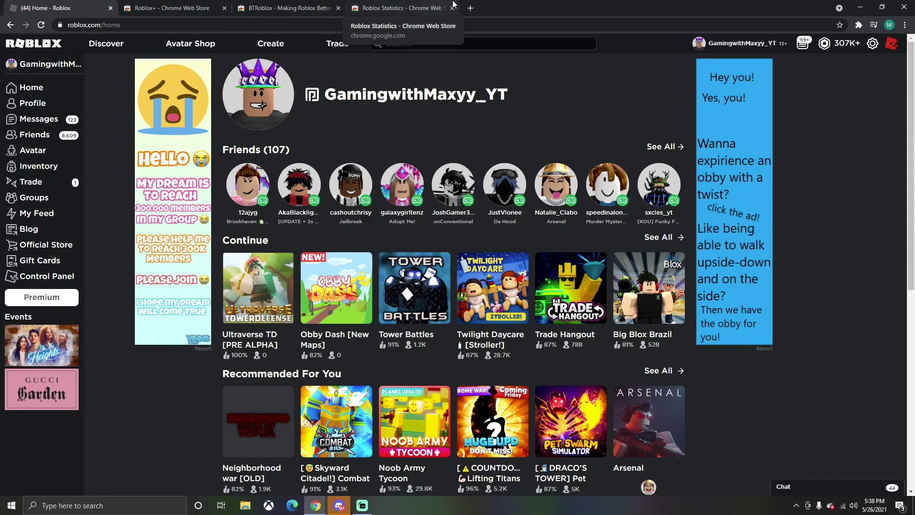
Open a blank new tab and drag it to sit right beside the Roblox home tab
{"action": "left_click", "coordinate": [470, 8]}
{"action": "left_click_drag", "start_coordinate": [471, 8], "coordinate": [164, 4]}
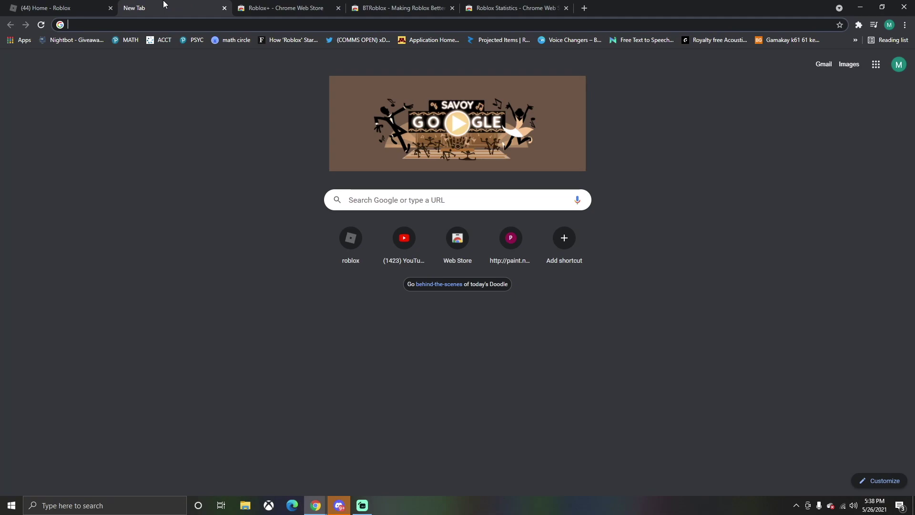
Search Google for 'chrome extensions' and open the 'Extensions - Chrome Web Store' result
{"action": "type", "text": "chrome e"}
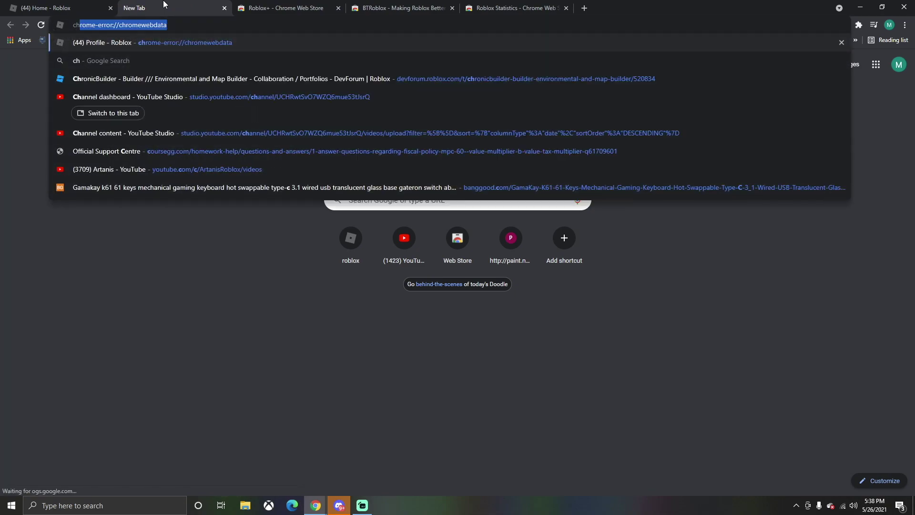
{"action": "type", "text": "zx"}
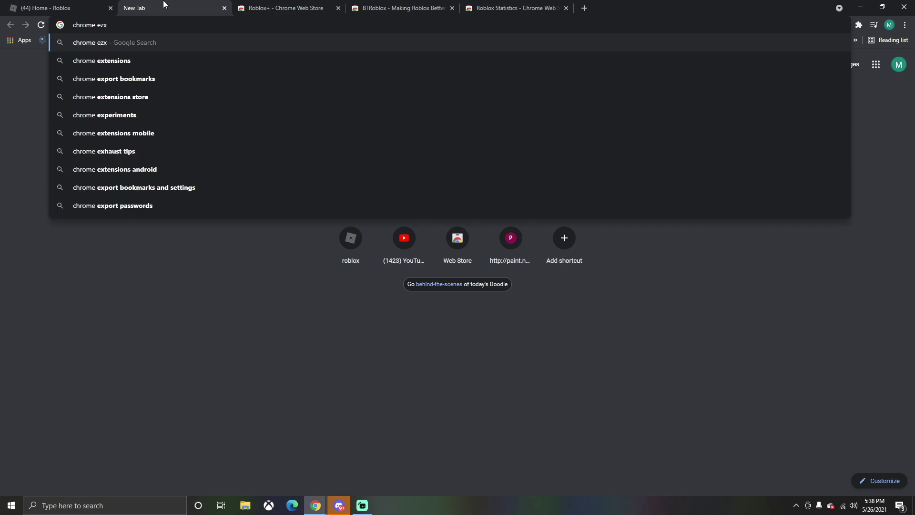
{"action": "left_click", "coordinate": [191, 68]}
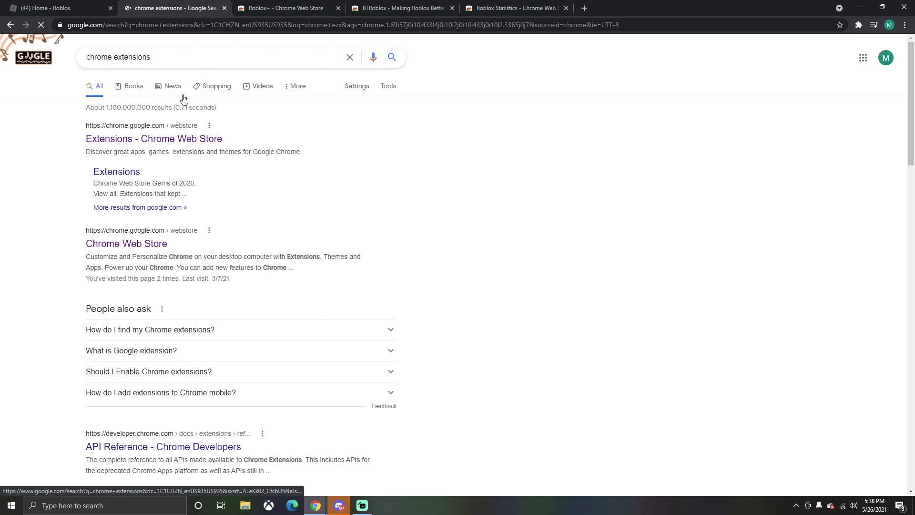
{"action": "left_click", "coordinate": [172, 139]}
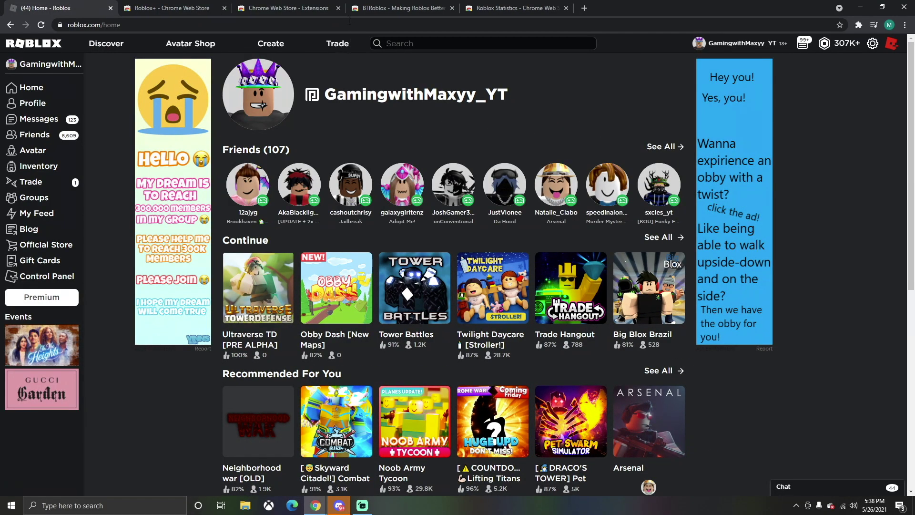
Reload the Roblox home page and browse the account's profile page
{"action": "key", "text": "F5"}
{"action": "left_click", "coordinate": [175, 8]}
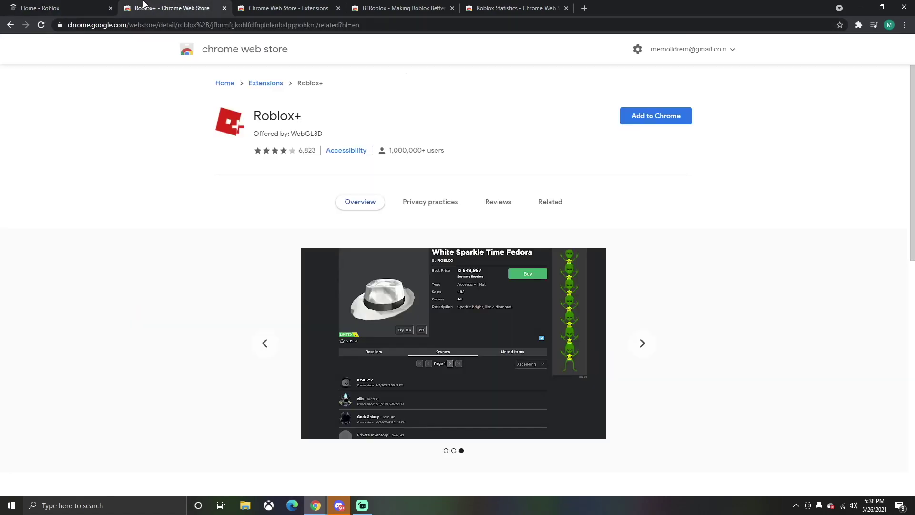
{"action": "key", "text": "ctrl+1"}
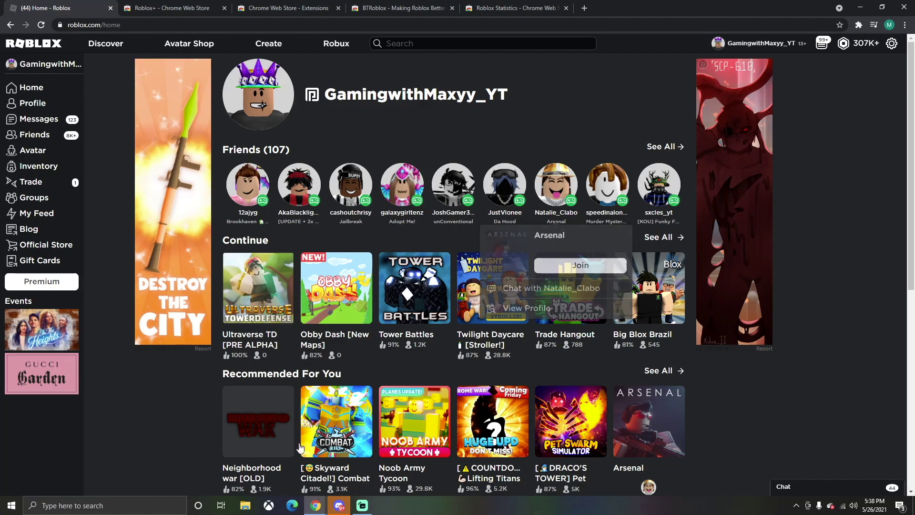
{"action": "left_click", "coordinate": [43, 103]}
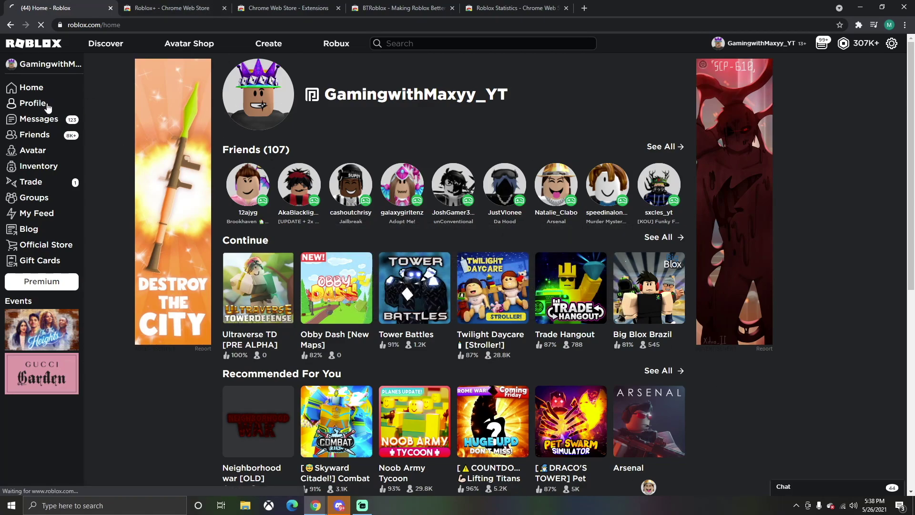
{"action": "scroll", "coordinate": [665, 200], "scroll_direction": "down", "scroll_amount": 12}
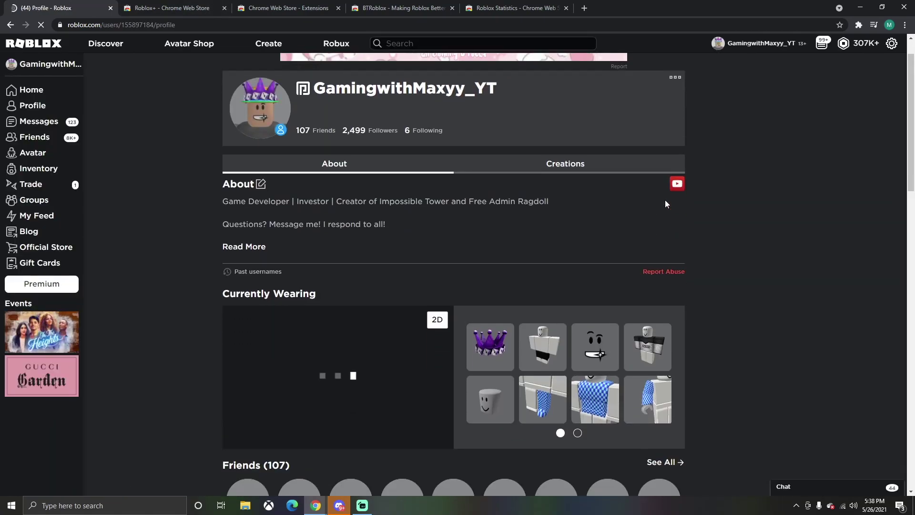
{"action": "scroll", "coordinate": [671, 253], "scroll_direction": "up", "scroll_amount": 12}
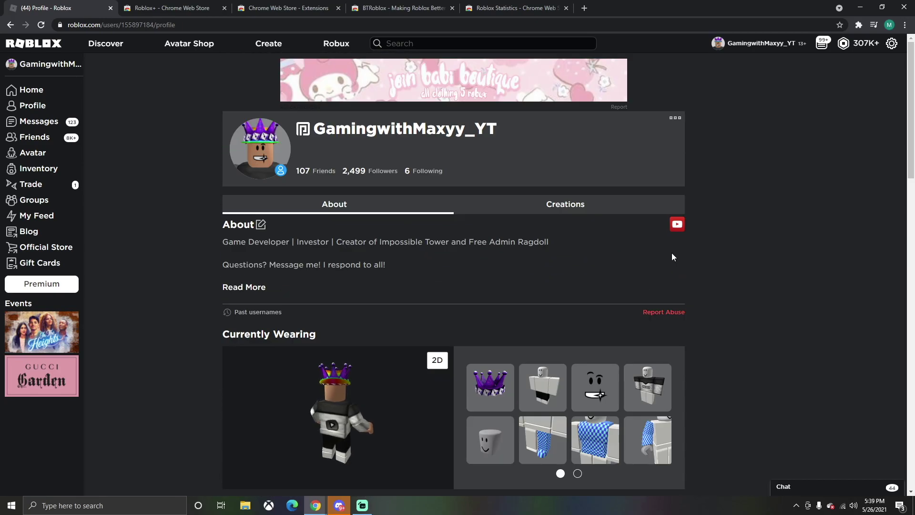
{"action": "scroll", "coordinate": [562, 278], "scroll_direction": "down", "scroll_amount": 8}
{"action": "scroll", "coordinate": [607, 371], "scroll_direction": "up", "scroll_amount": 1}
{"action": "scroll", "coordinate": [606, 372], "scroll_direction": "up", "scroll_amount": 2}
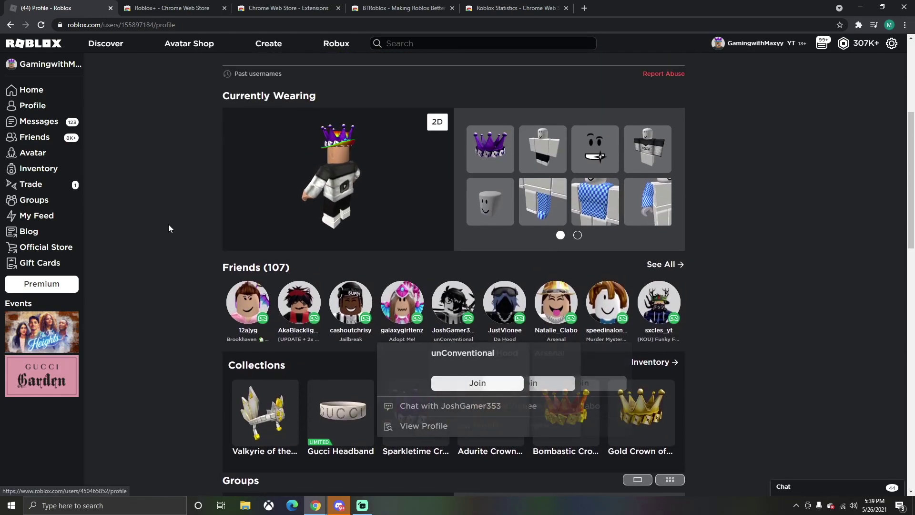
View the Ultraverse TD game page and the Robux balance, then go to Avatar Shop
{"action": "left_click", "coordinate": [29, 89]}
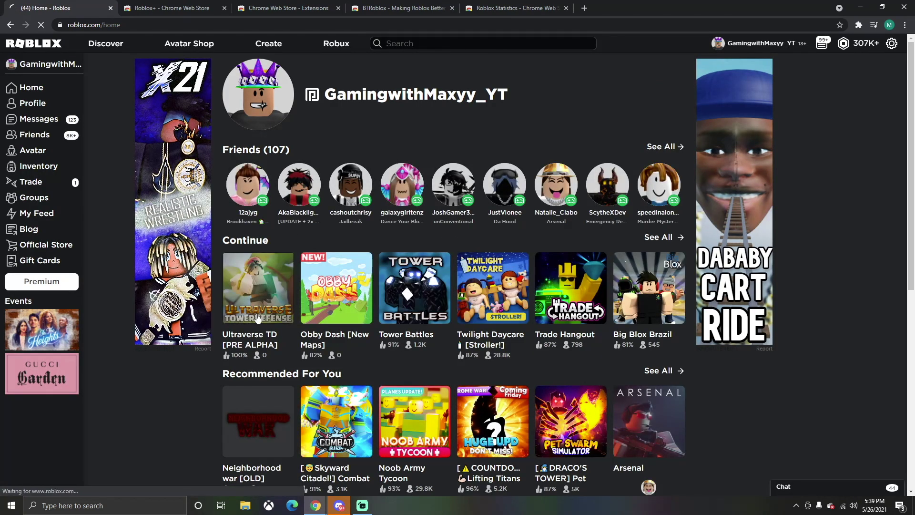
{"action": "left_click", "coordinate": [257, 318]}
{"action": "scroll", "coordinate": [601, 329], "scroll_direction": "down", "scroll_amount": 15}
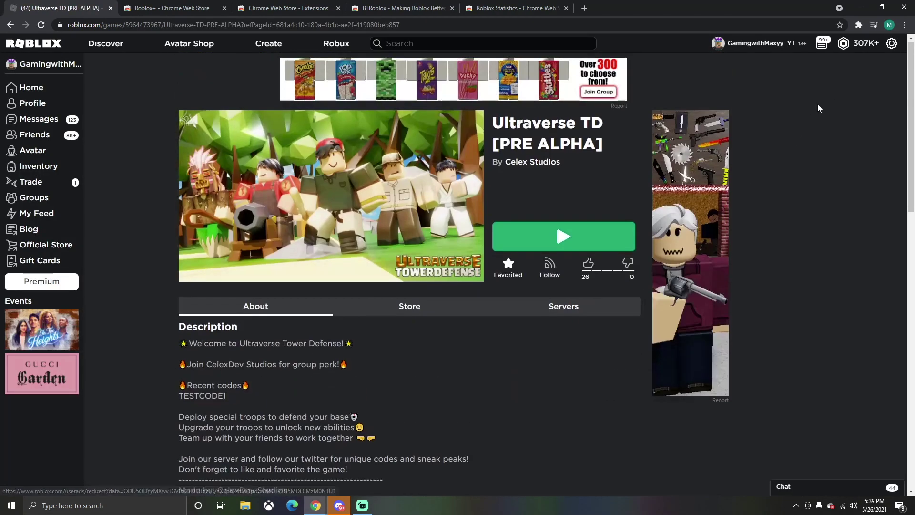
{"action": "left_click", "coordinate": [844, 43]}
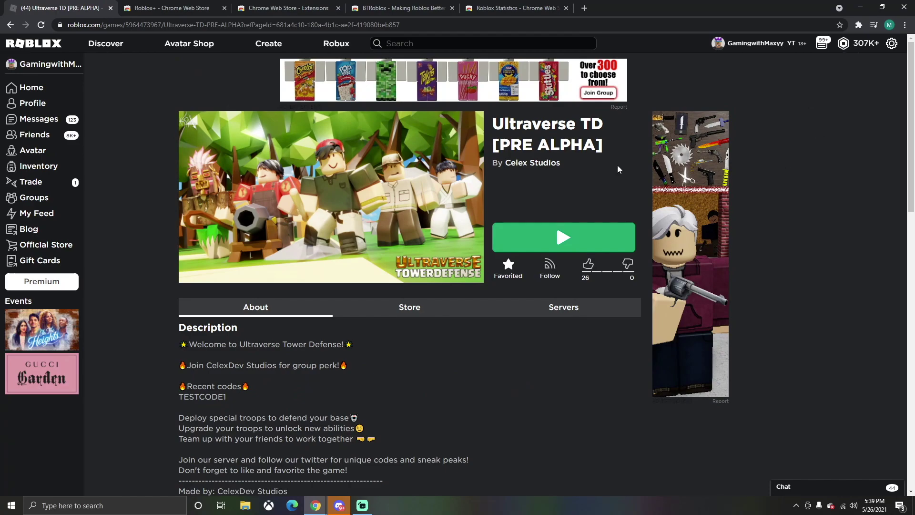
{"action": "left_click", "coordinate": [184, 47]}
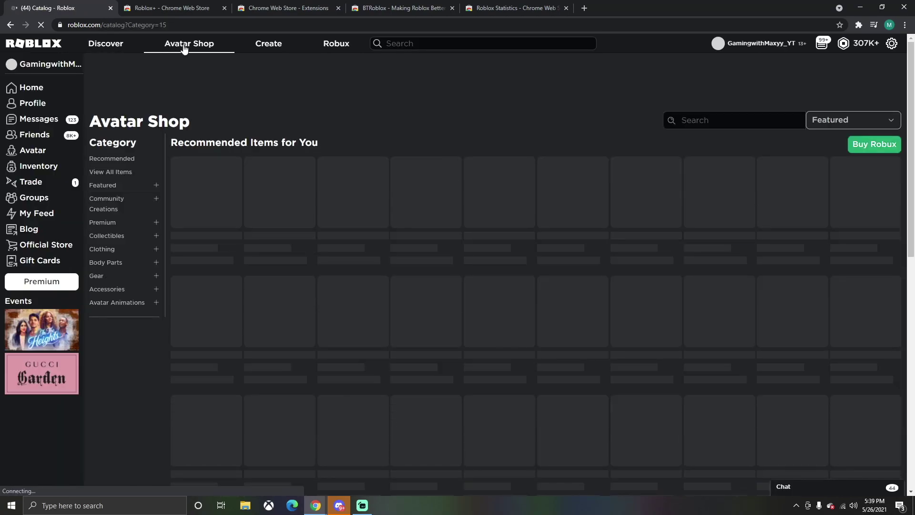
Add Roblox+ and then BTRoblox to Chrome, confirming Add extension for each
{"action": "left_click", "coordinate": [292, 4]}
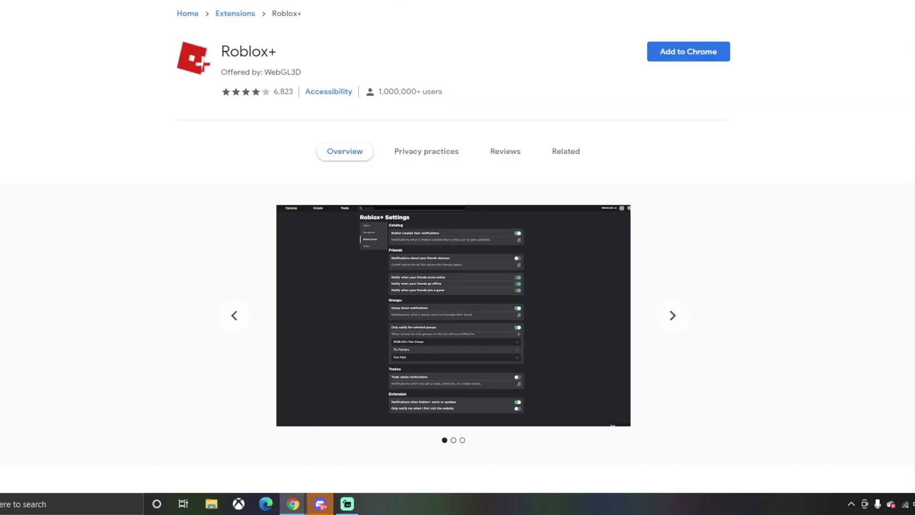
{"action": "left_click", "coordinate": [657, 106]}
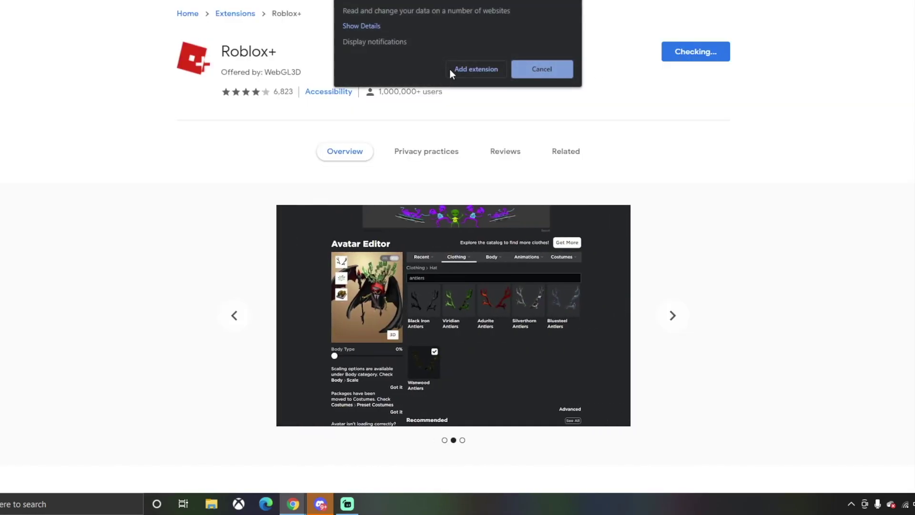
{"action": "left_click", "coordinate": [451, 69]}
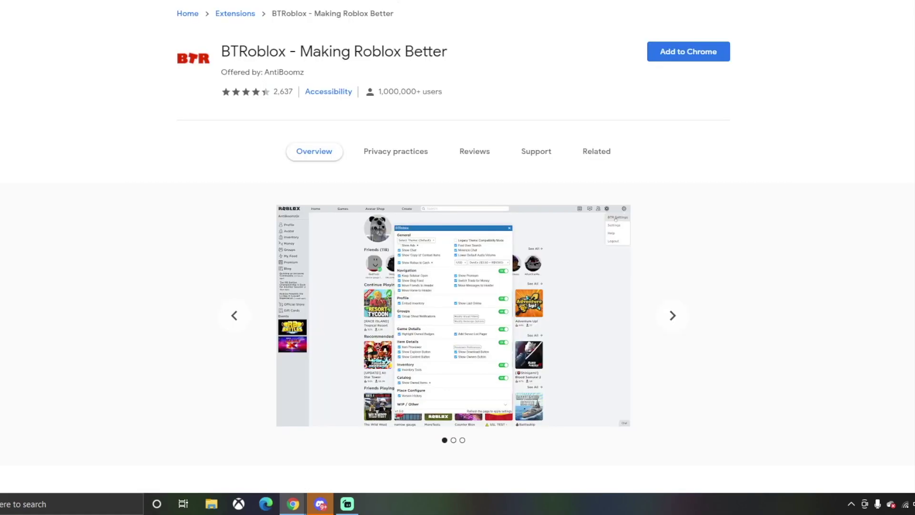
{"action": "left_click", "coordinate": [703, 49]}
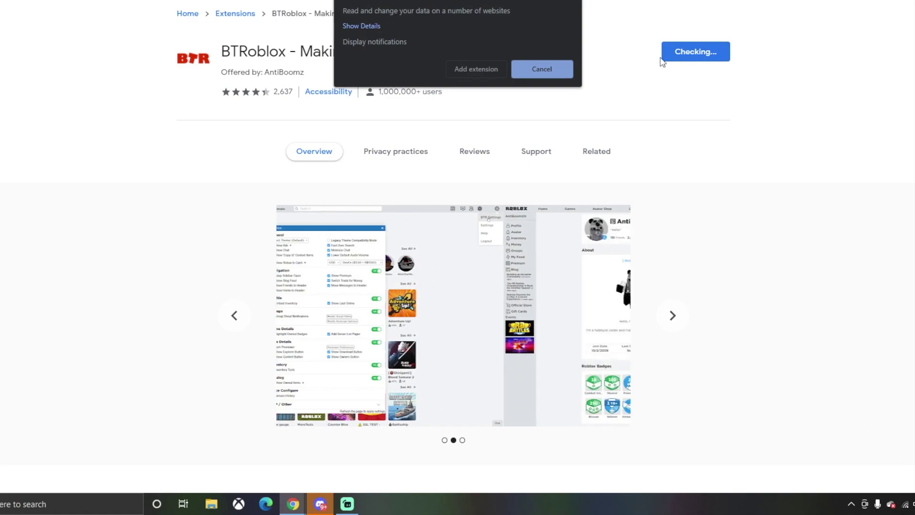
{"action": "left_click", "coordinate": [484, 70]}
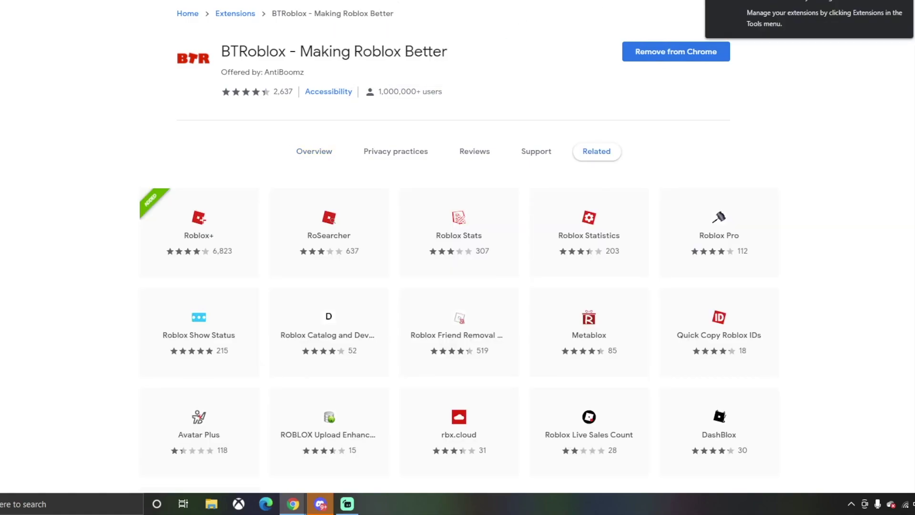
View the Roblox Statistics overview screenshots and step back one image
{"action": "left_click", "coordinate": [316, 161]}
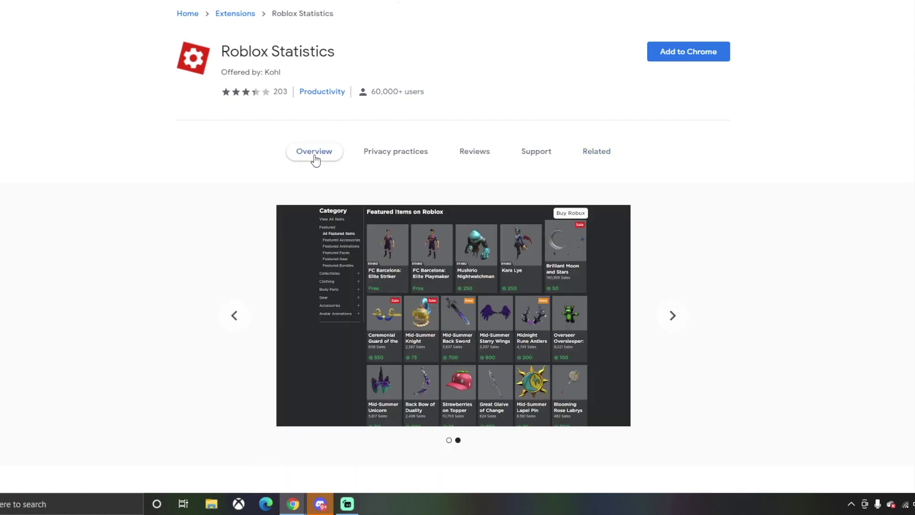
{"action": "left_click", "coordinate": [672, 317]}
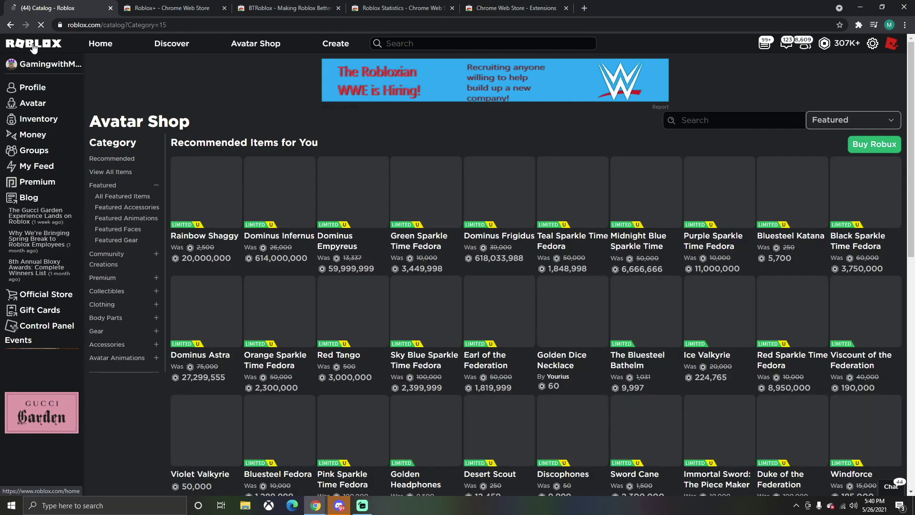
Check the Ultraverse TD server list pager, then open Tower Battles from home
{"action": "left_click", "coordinate": [38, 43]}
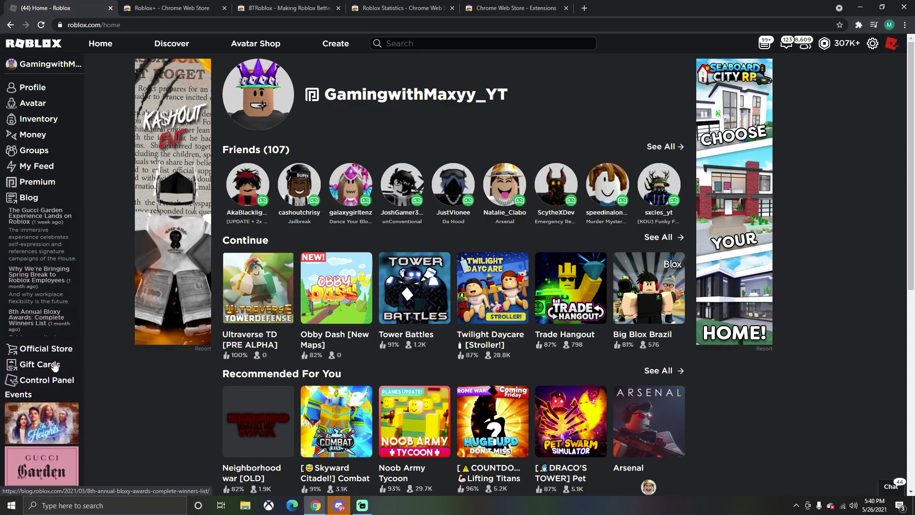
{"action": "left_click", "coordinate": [249, 290]}
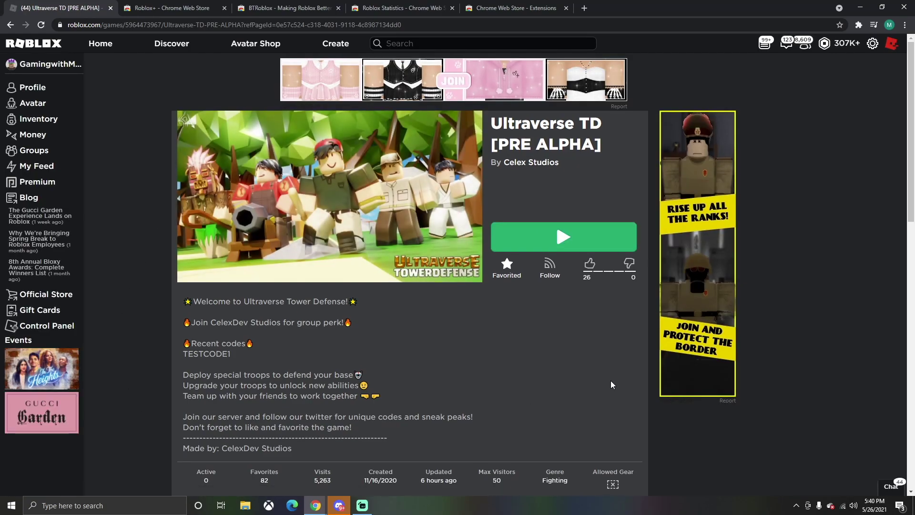
{"action": "scroll", "coordinate": [612, 385], "scroll_direction": "down", "scroll_amount": 15}
{"action": "scroll", "coordinate": [612, 384], "scroll_direction": "up", "scroll_amount": 3}
{"action": "scroll", "coordinate": [533, 397], "scroll_direction": "down", "scroll_amount": 3}
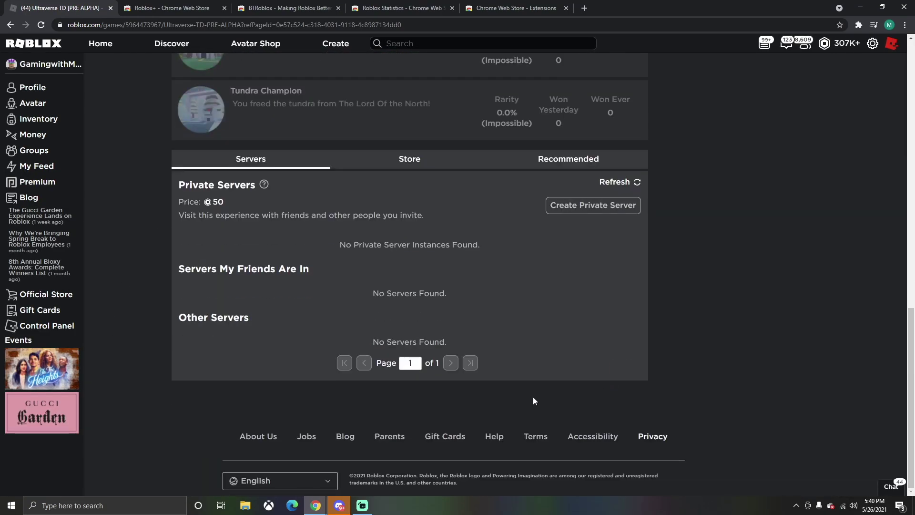
{"action": "left_click", "coordinate": [79, 46]}
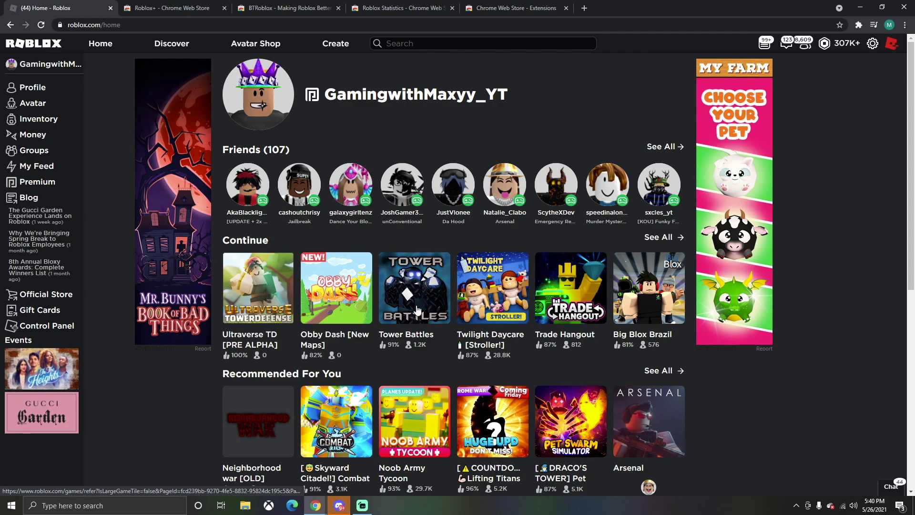
{"action": "left_click", "coordinate": [417, 310]}
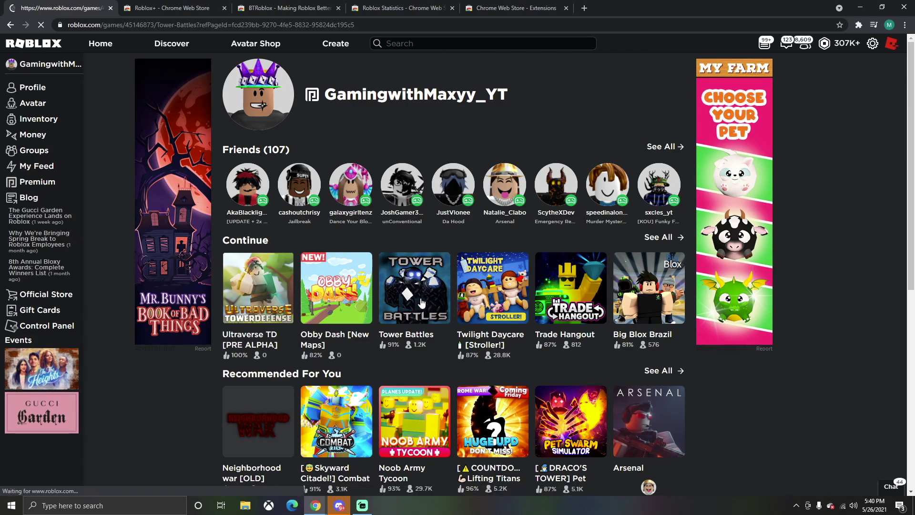
Scroll to the Tower Battles server list, then open Discover's full Popular games list
{"action": "scroll", "coordinate": [437, 288], "scroll_direction": "down", "scroll_amount": 20}
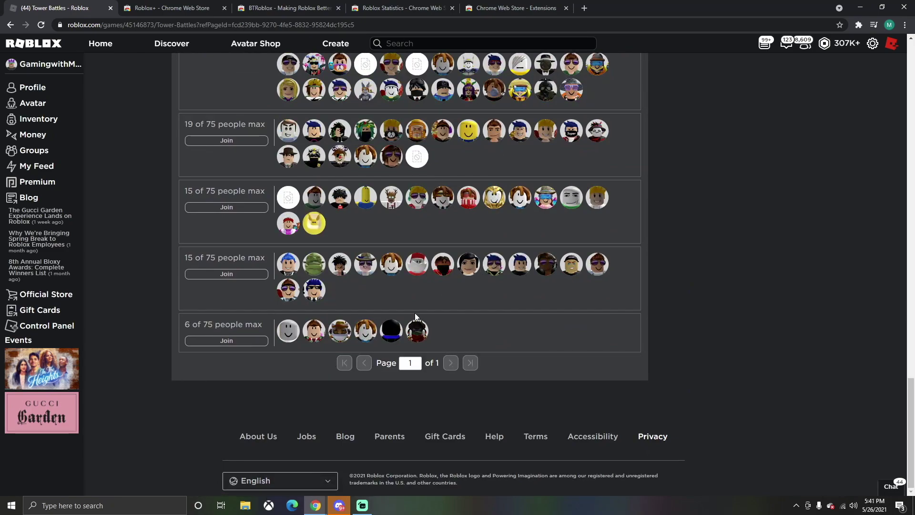
{"action": "left_click", "coordinate": [100, 44]}
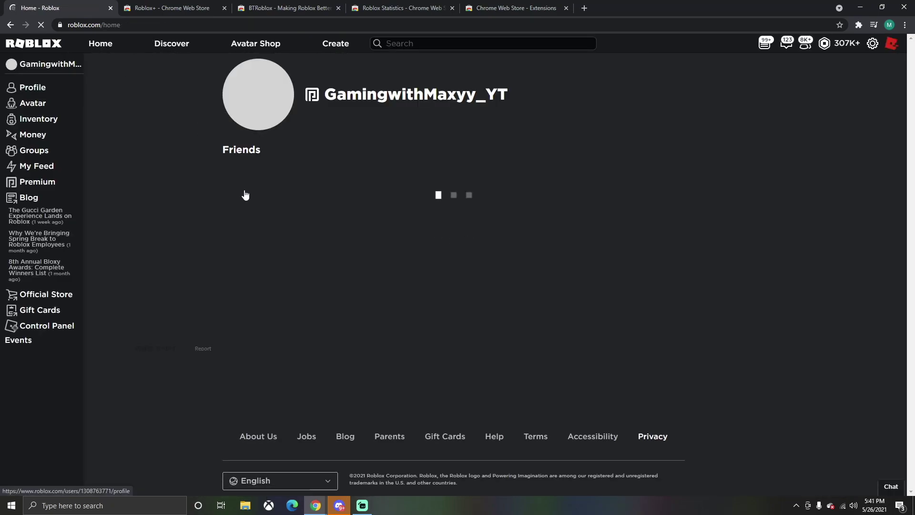
{"action": "left_click", "coordinate": [184, 43]}
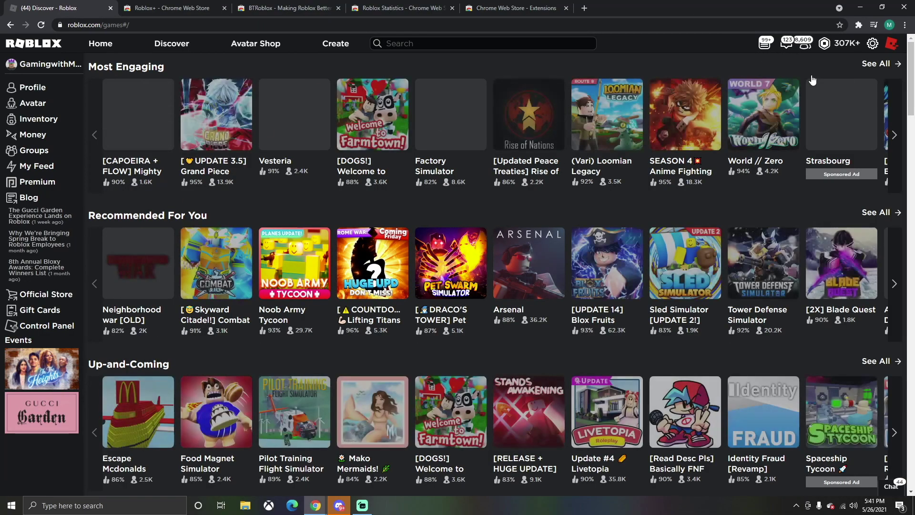
{"action": "scroll", "coordinate": [129, 324], "scroll_direction": "down", "scroll_amount": 5}
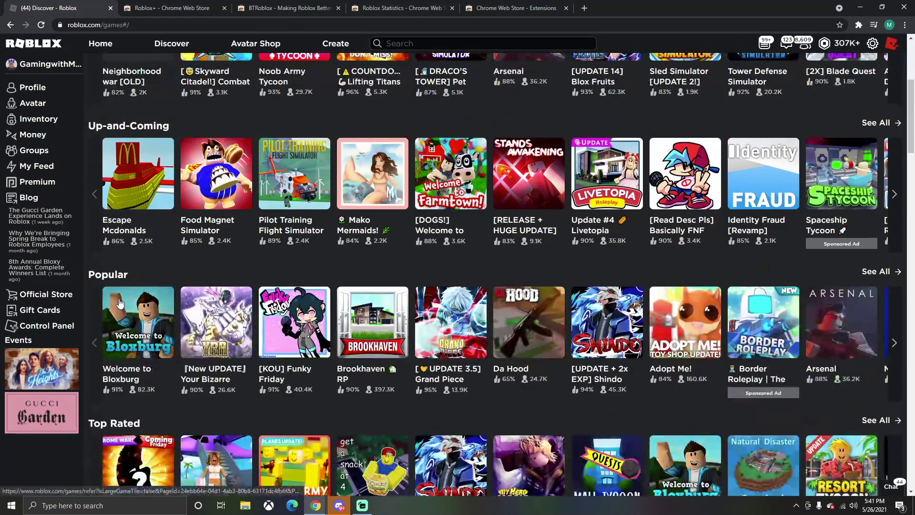
{"action": "left_click", "coordinate": [94, 276]}
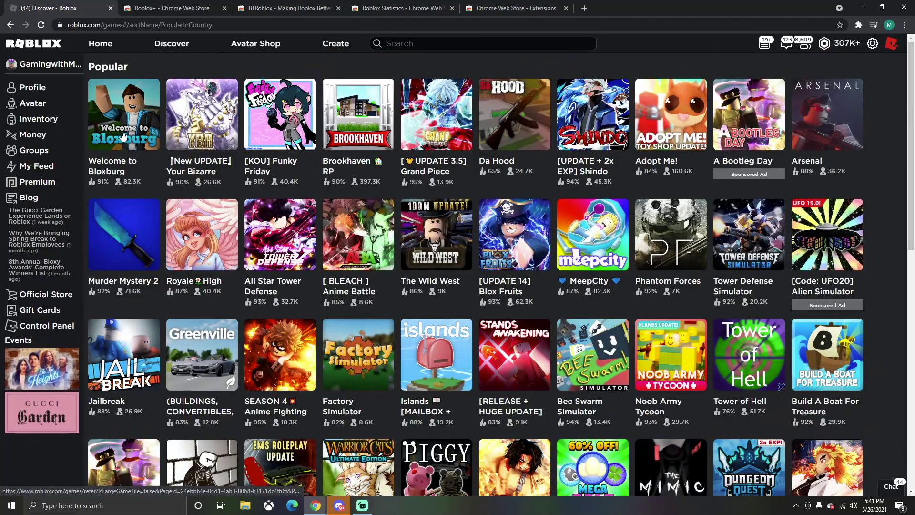
Jump the Welcome to Bloxburg server list to page 768 of 798, then return home
{"action": "left_click", "coordinate": [123, 134]}
{"action": "scroll", "coordinate": [448, 335], "scroll_direction": "down", "scroll_amount": 5}
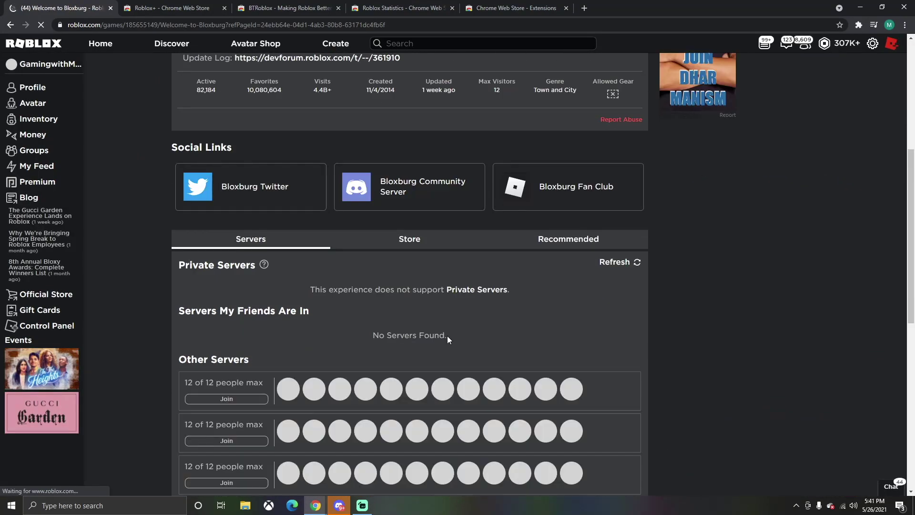
{"action": "scroll", "coordinate": [430, 258], "scroll_direction": "down", "scroll_amount": 7}
{"action": "scroll", "coordinate": [430, 257], "scroll_direction": "down", "scroll_amount": 2}
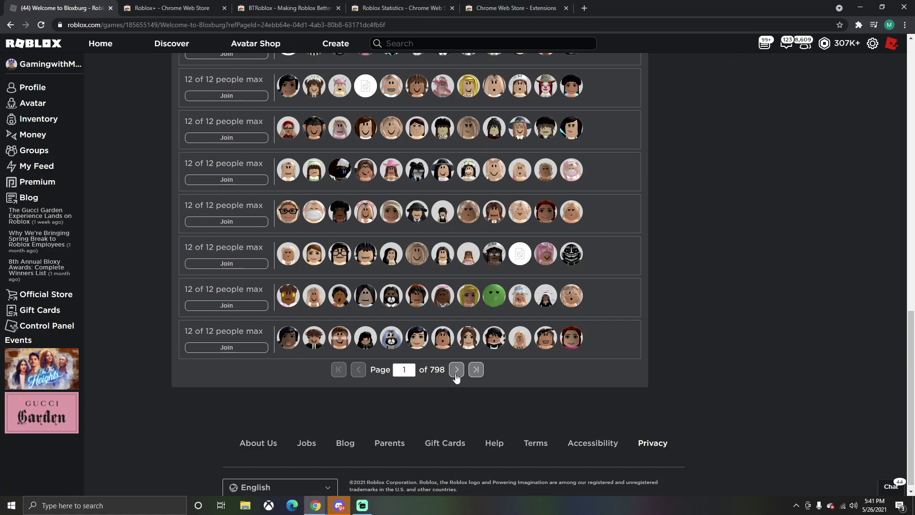
{"action": "left_click", "coordinate": [457, 369]}
{"action": "double_click", "coordinate": [412, 370]}
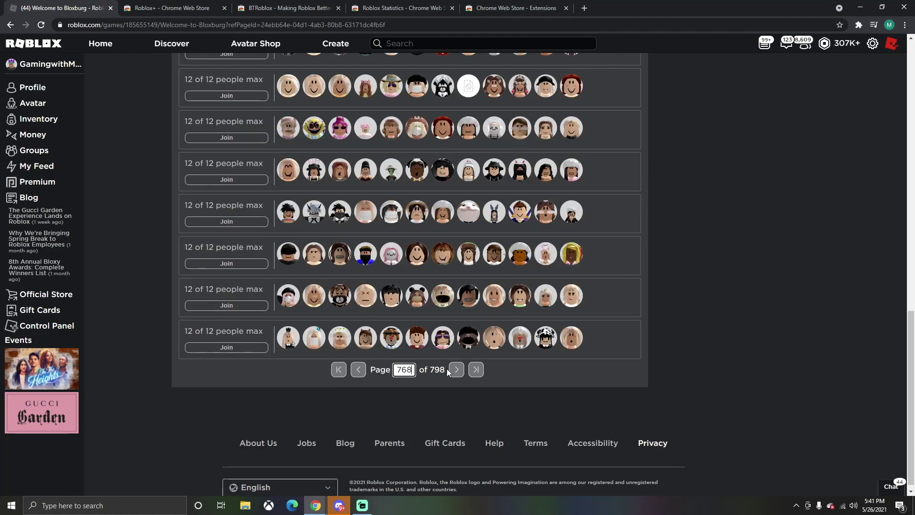
{"action": "key", "text": "Return"}
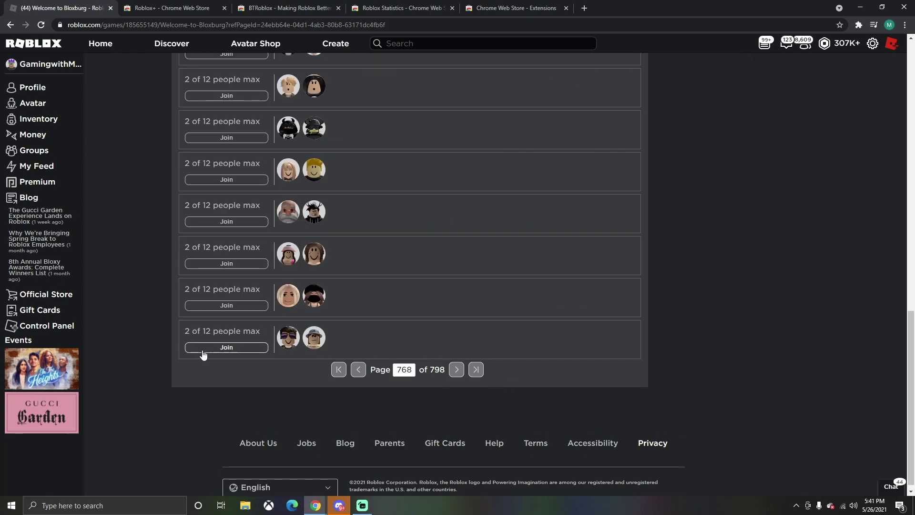
{"action": "scroll", "coordinate": [332, 345], "scroll_direction": "up", "scroll_amount": 15}
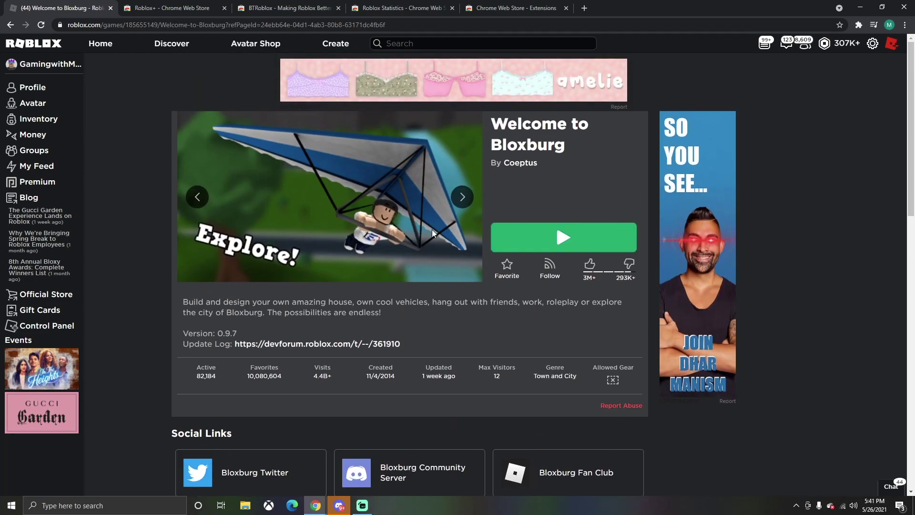
{"action": "scroll", "coordinate": [424, 334], "scroll_direction": "down", "scroll_amount": 5}
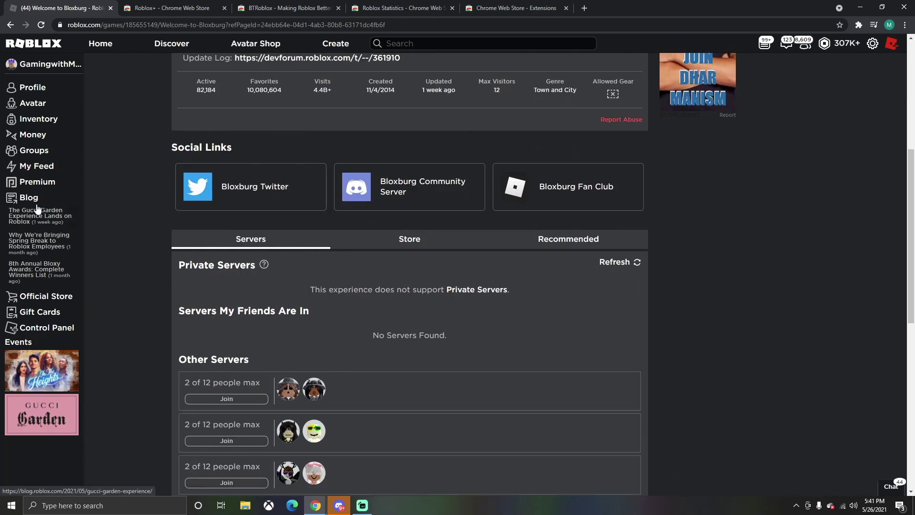
{"action": "left_click", "coordinate": [20, 45]}
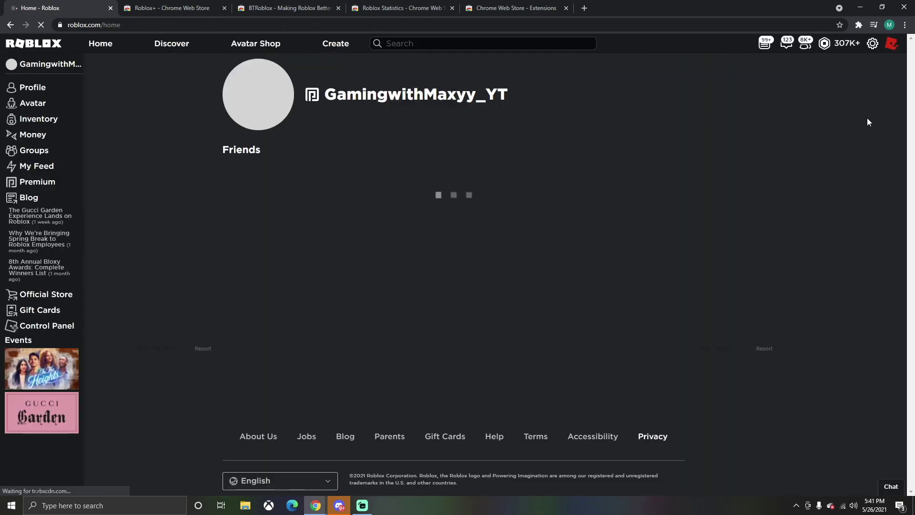
Open Roblox+ Navigation settings and enable DevEx USD rates on the Robux balance
{"action": "left_click", "coordinate": [838, 44]}
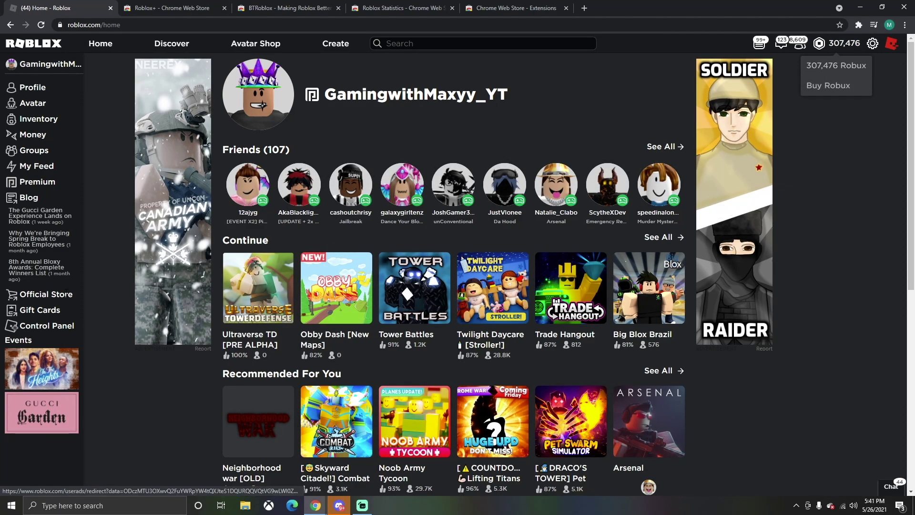
{"action": "left_click", "coordinate": [37, 329]}
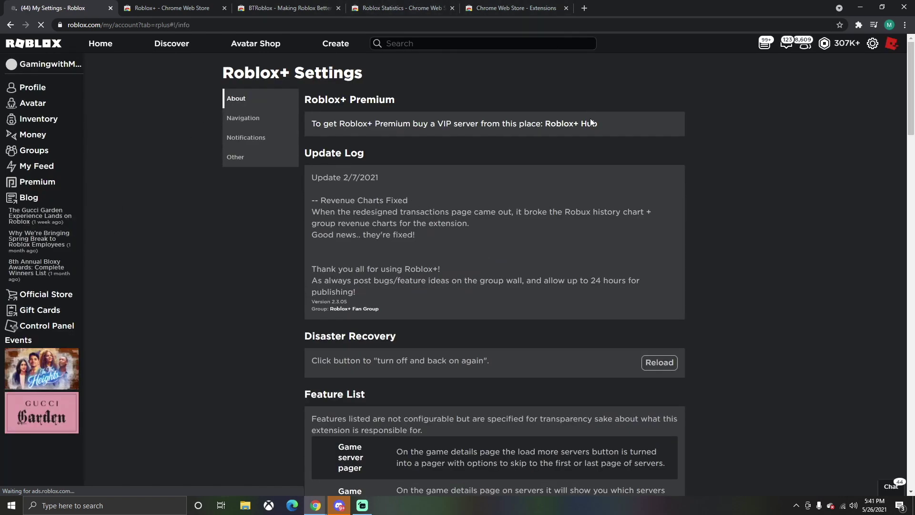
{"action": "left_click", "coordinate": [266, 125]}
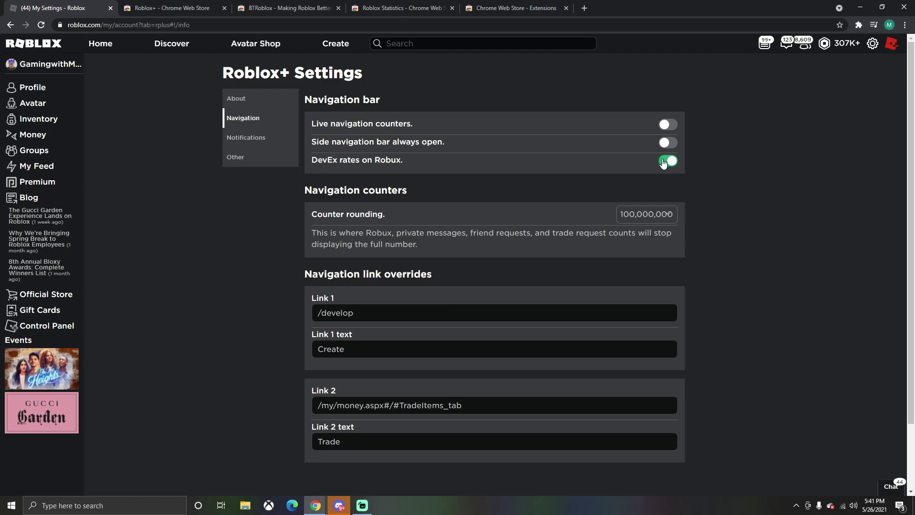
{"action": "left_click", "coordinate": [840, 53]}
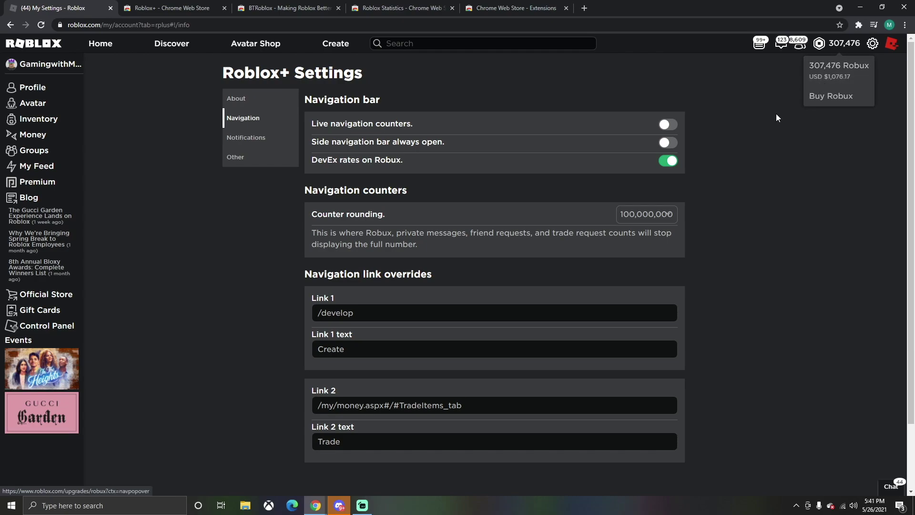
Keep the side navigation bar always open, reload, then return to the home page
{"action": "left_click", "coordinate": [668, 142]}
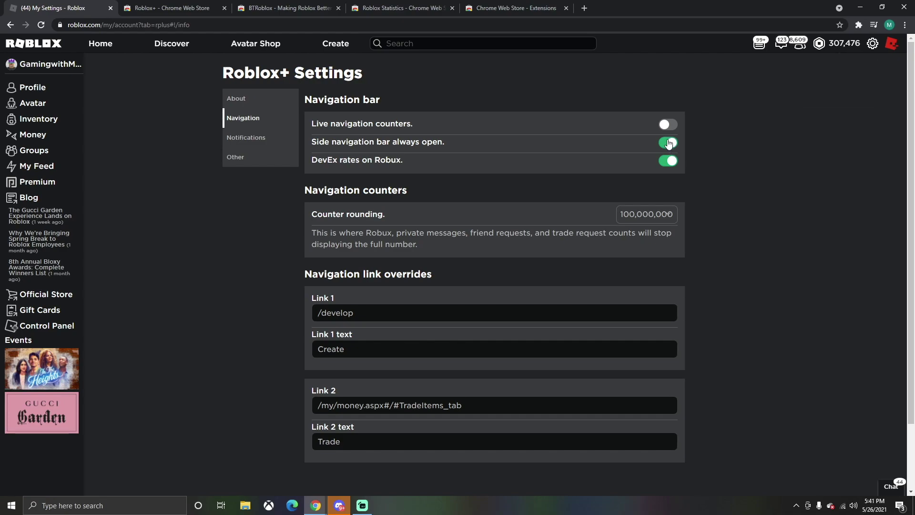
{"action": "left_click", "coordinate": [46, 30]}
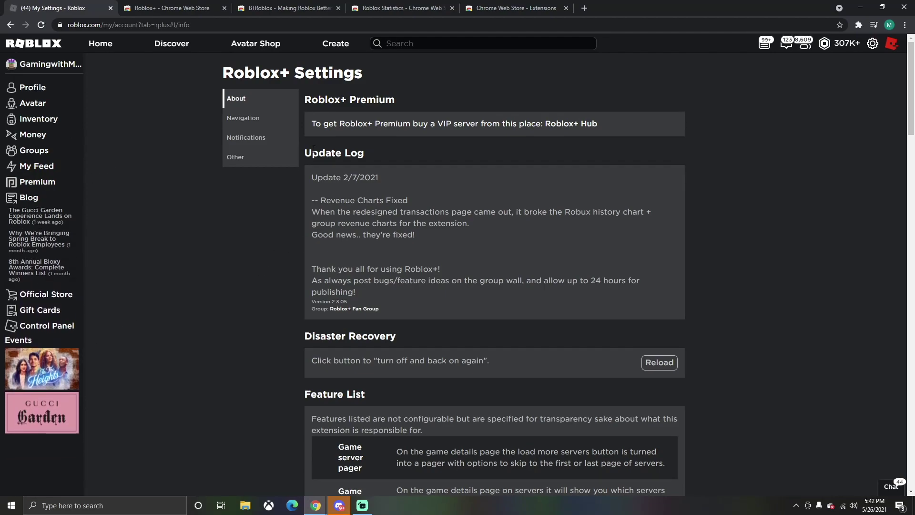
{"action": "left_click", "coordinate": [270, 137]}
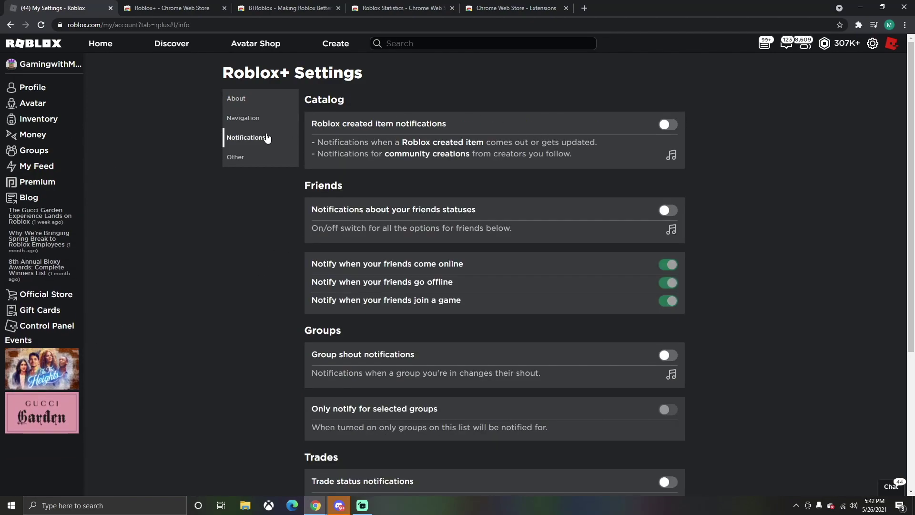
{"action": "left_click", "coordinate": [263, 119]}
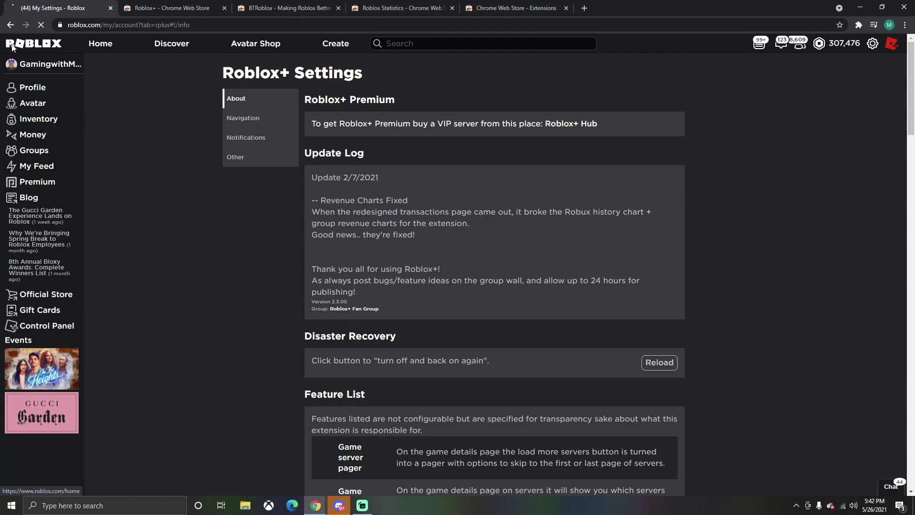
{"action": "left_click", "coordinate": [34, 50]}
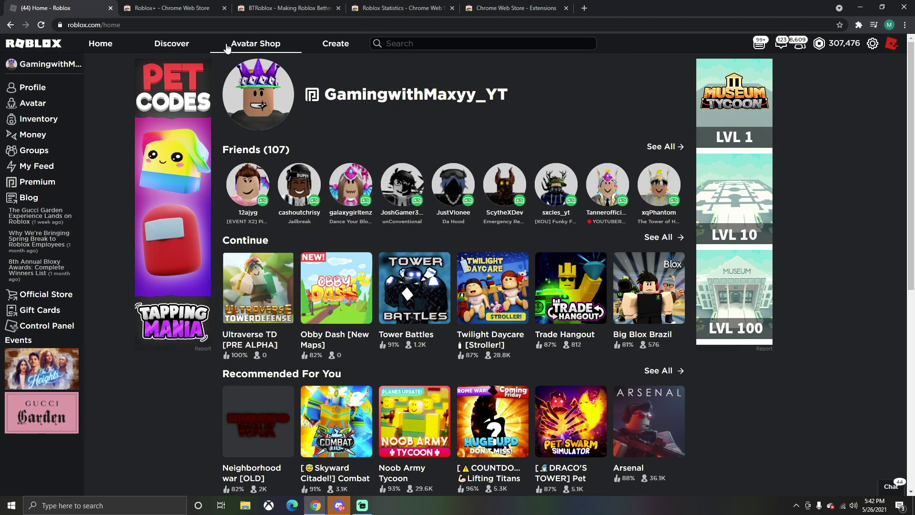
Inspect Dominus Empyreus's linked items, owners list and asset hierarchy explorer
{"action": "left_click", "coordinate": [256, 55]}
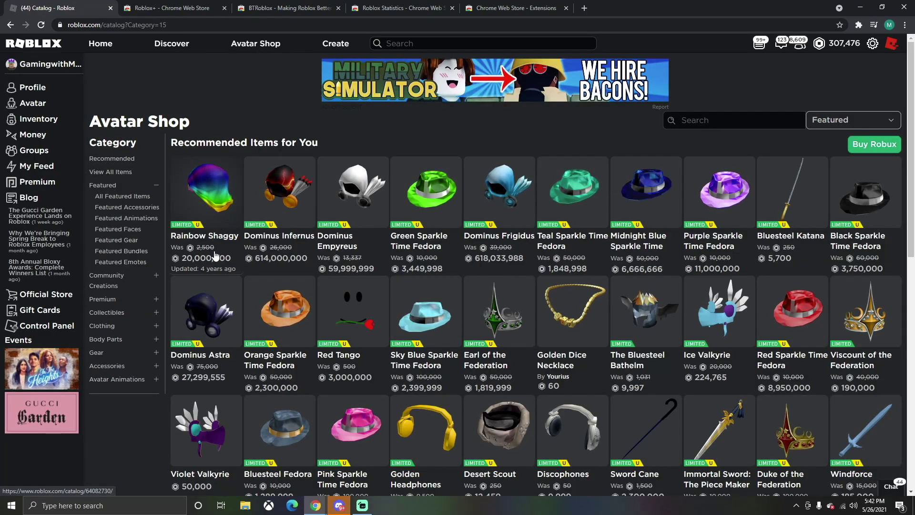
{"action": "left_click", "coordinate": [341, 250]}
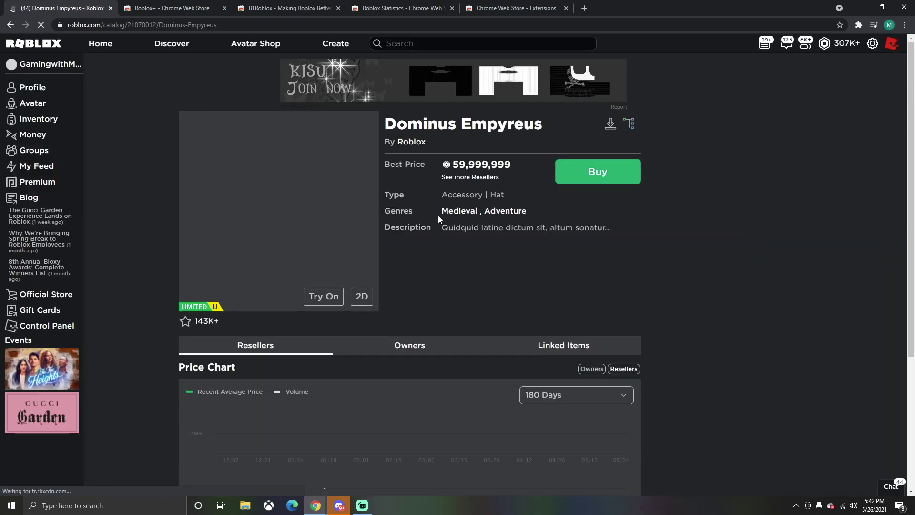
{"action": "scroll", "coordinate": [438, 216], "scroll_direction": "down", "scroll_amount": 4}
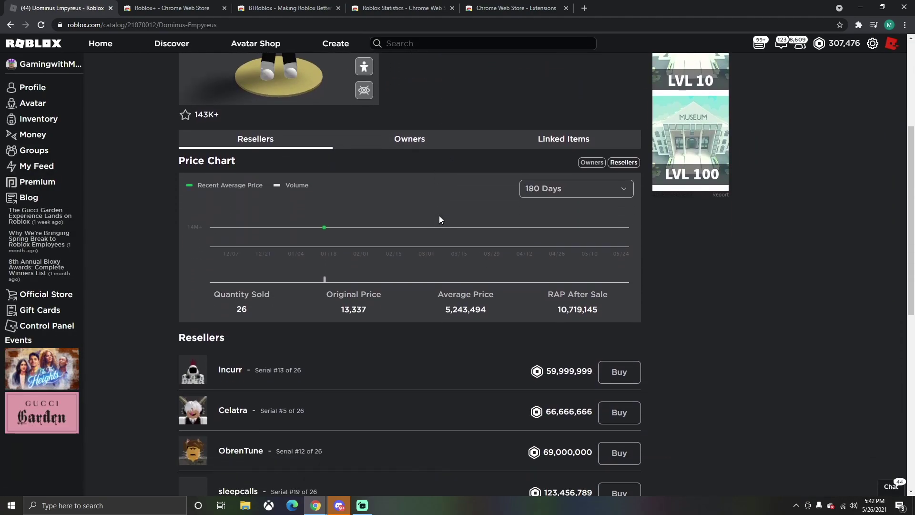
{"action": "scroll", "coordinate": [439, 218], "scroll_direction": "down", "scroll_amount": 3}
{"action": "scroll", "coordinate": [354, 210], "scroll_direction": "up", "scroll_amount": 5}
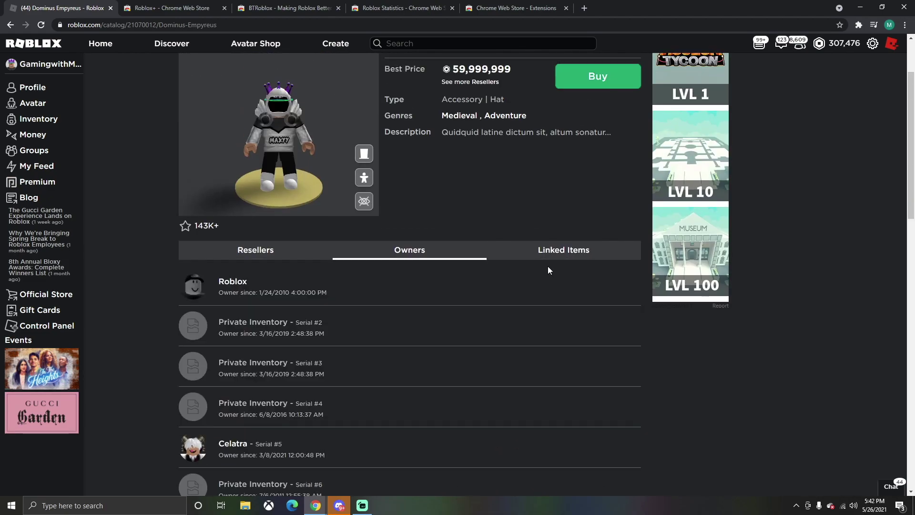
{"action": "left_click", "coordinate": [558, 252]}
{"action": "left_click", "coordinate": [451, 273]}
{"action": "scroll", "coordinate": [480, 266], "scroll_direction": "up", "scroll_amount": 2}
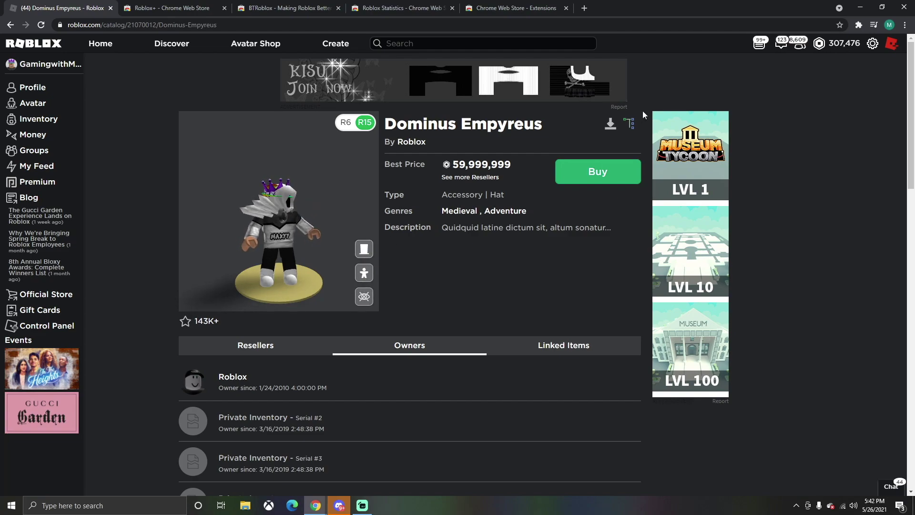
{"action": "left_click", "coordinate": [630, 124]}
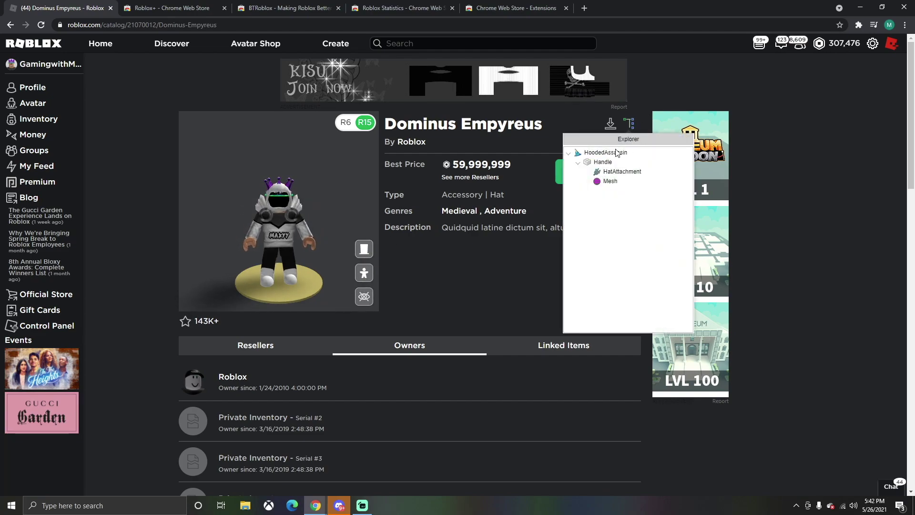
{"action": "left_click", "coordinate": [630, 125]}
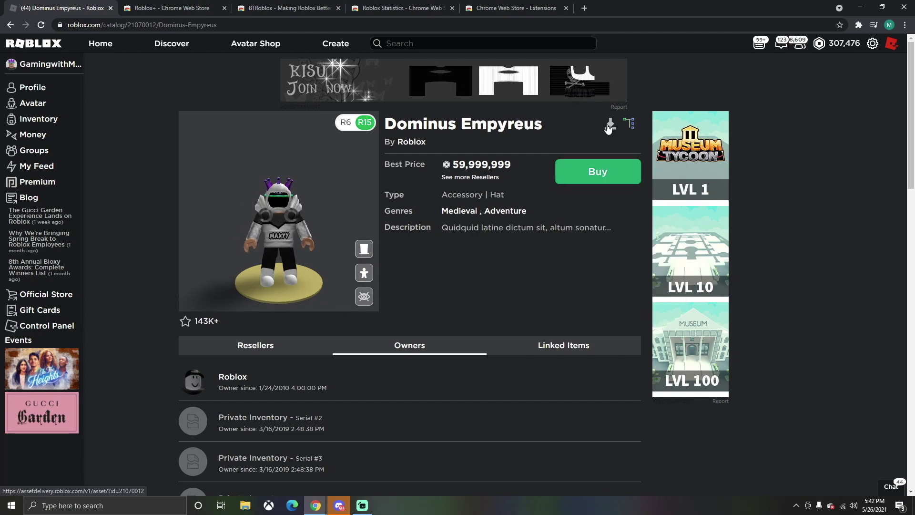
Browse the account's profile page and add the Roblox Statistics extension to Chrome
{"action": "left_click", "coordinate": [46, 45]}
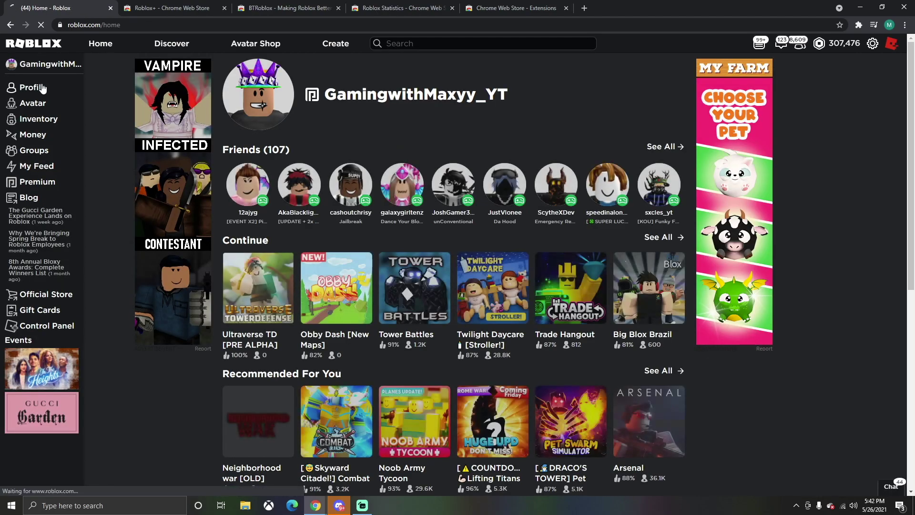
{"action": "left_click", "coordinate": [57, 82]}
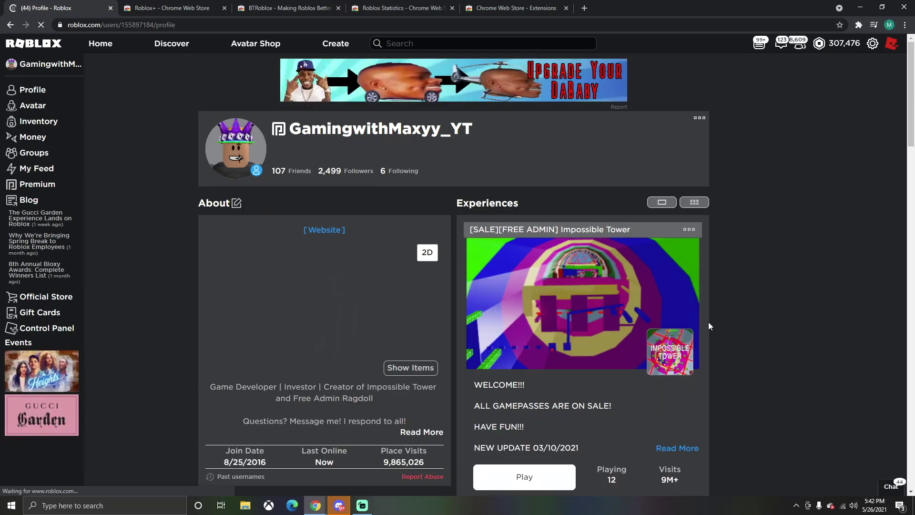
{"action": "scroll", "coordinate": [709, 323], "scroll_direction": "down", "scroll_amount": 13}
{"action": "scroll", "coordinate": [501, 387], "scroll_direction": "up", "scroll_amount": 6}
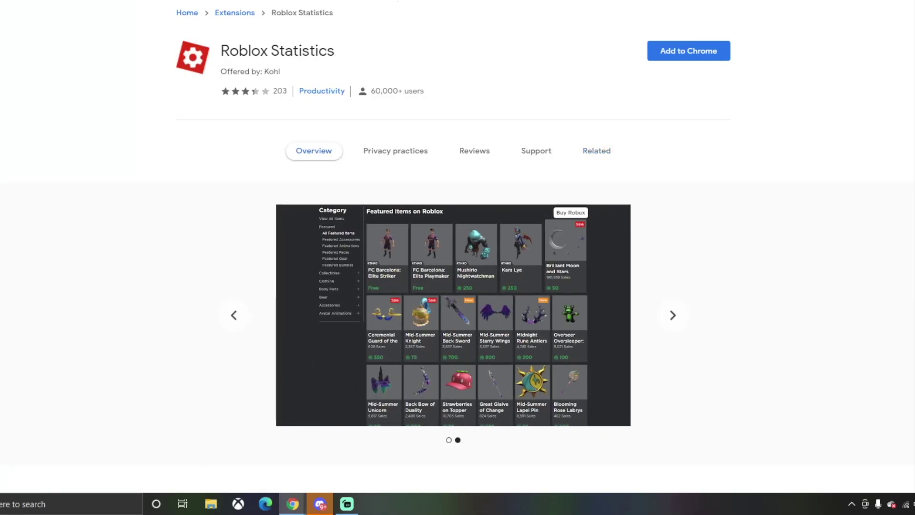
{"action": "left_click", "coordinate": [668, 50]}
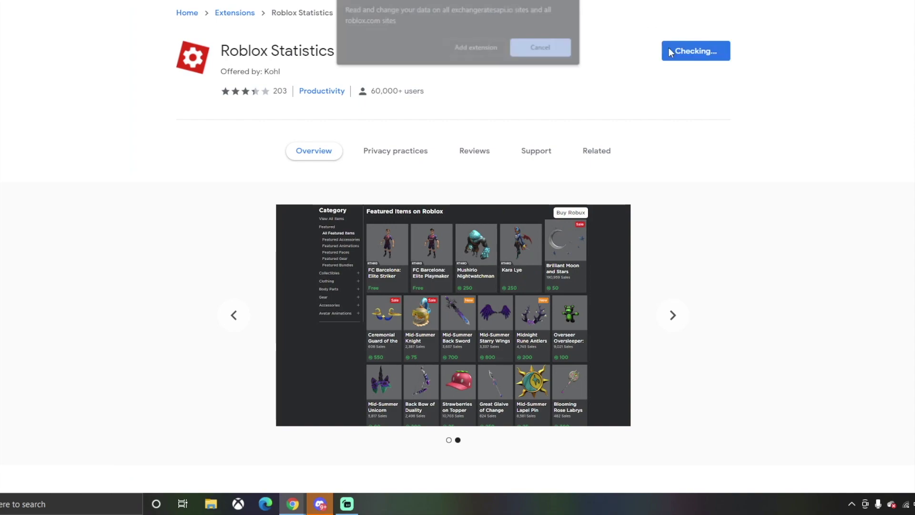
{"action": "left_click", "coordinate": [484, 48]}
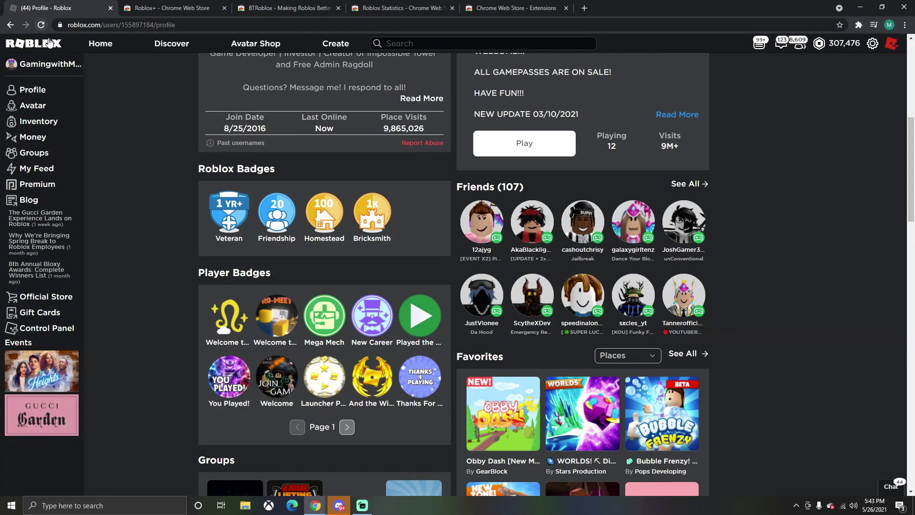
From the home page via Discover, view Welcome to Bloxburg's Store: seven passes priced 100–400 Robux
{"action": "left_click", "coordinate": [50, 43]}
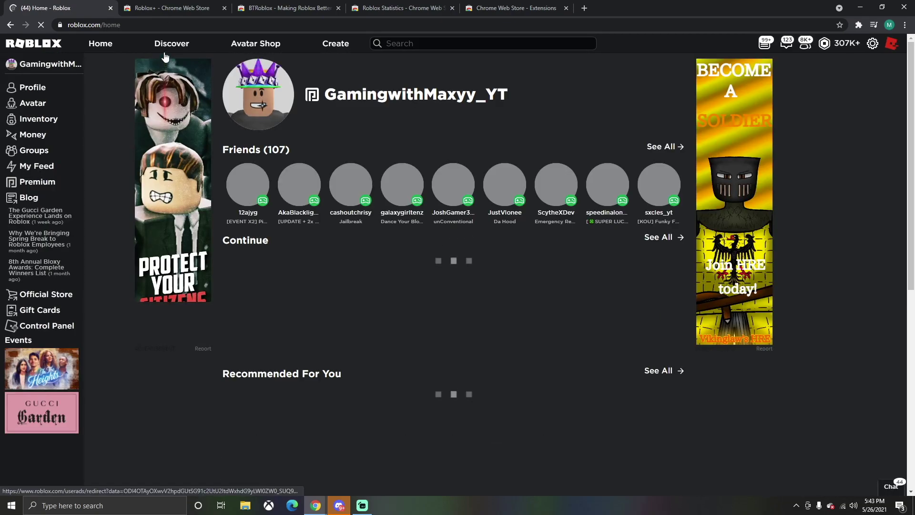
{"action": "left_click", "coordinate": [172, 43]}
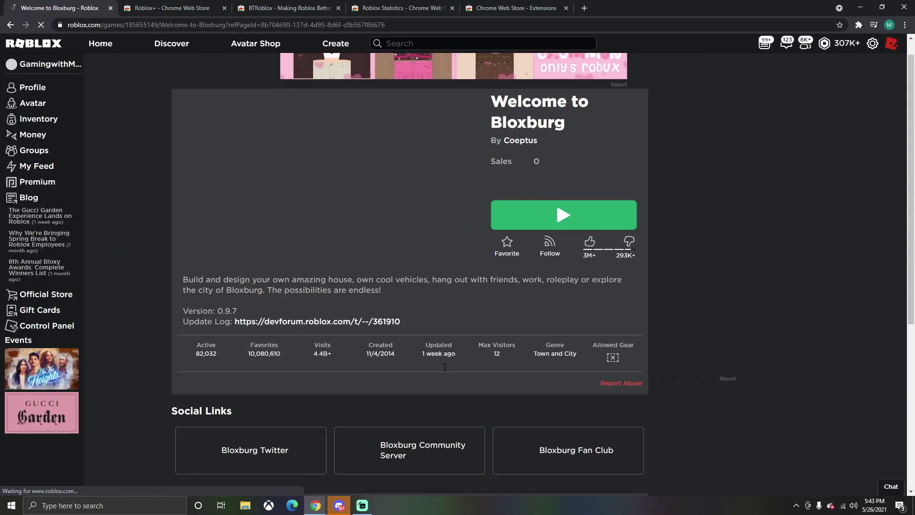
{"action": "scroll", "coordinate": [425, 343], "scroll_direction": "down", "scroll_amount": 4}
{"action": "left_click", "coordinate": [405, 287]}
{"action": "scroll", "coordinate": [334, 262], "scroll_direction": "down", "scroll_amount": 2}
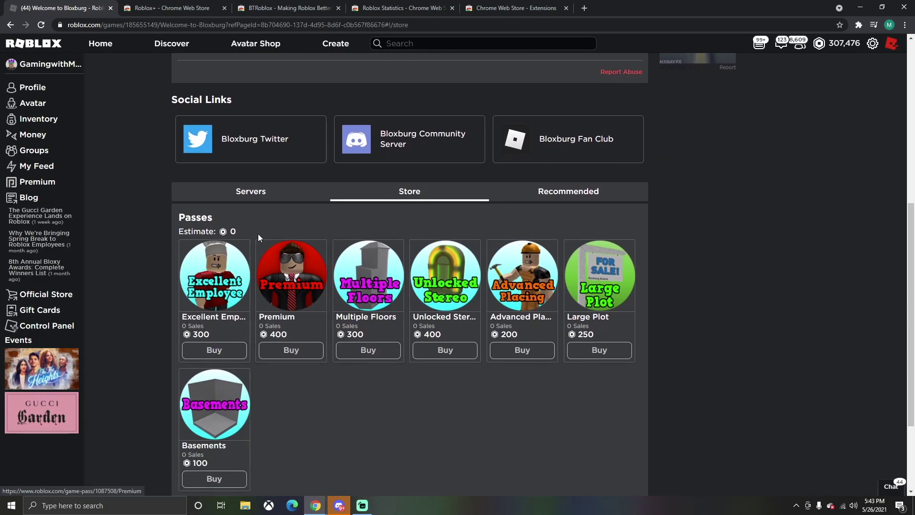